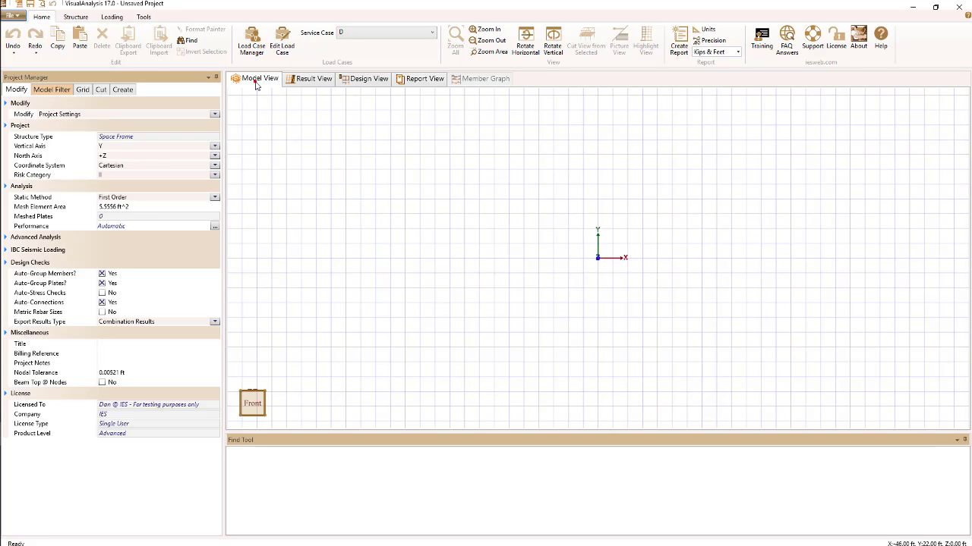
- Draw a horizontal beam about 30 ft long from X -22 ft to X 8 ft at Y 10 ft
click(79, 18)
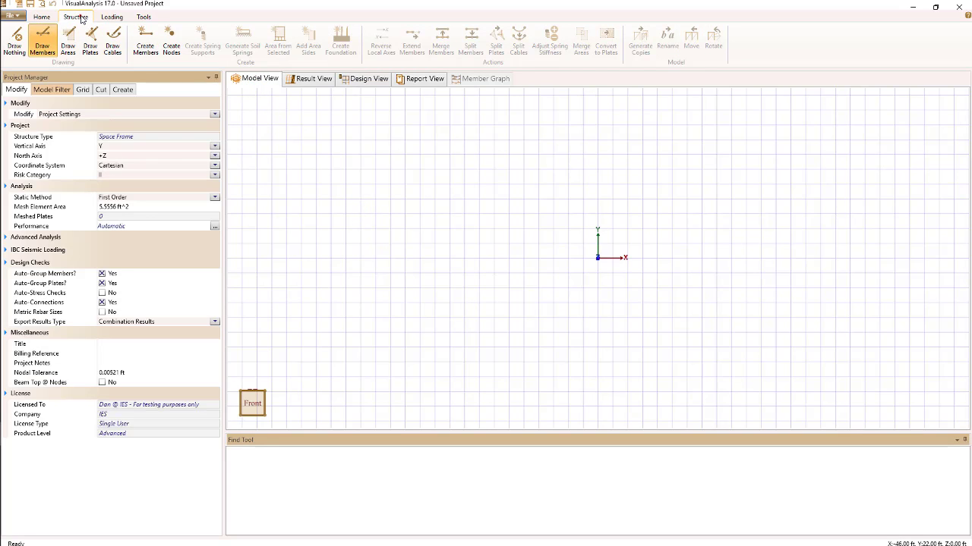
click(43, 47)
drag(434, 184, 659, 185)
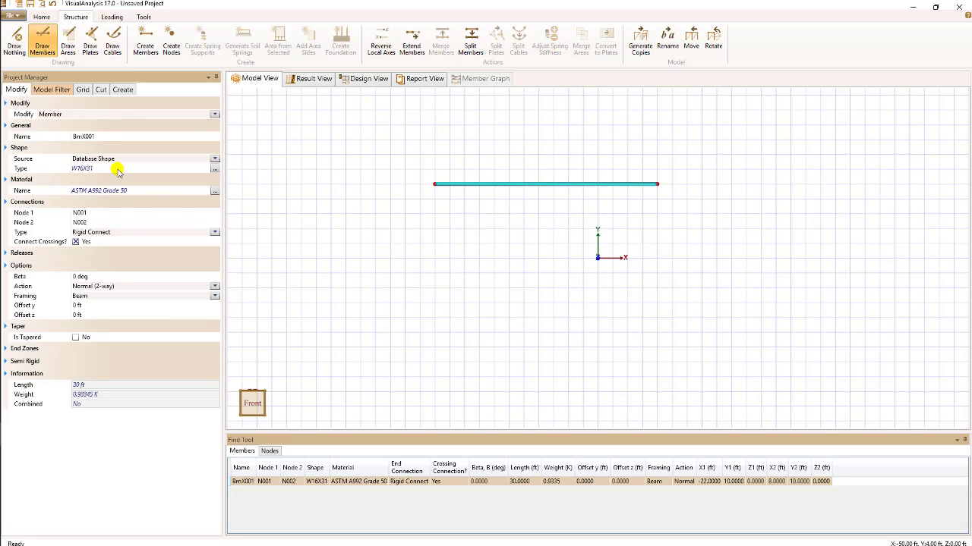
mouse_move(118, 170)
click(529, 149)
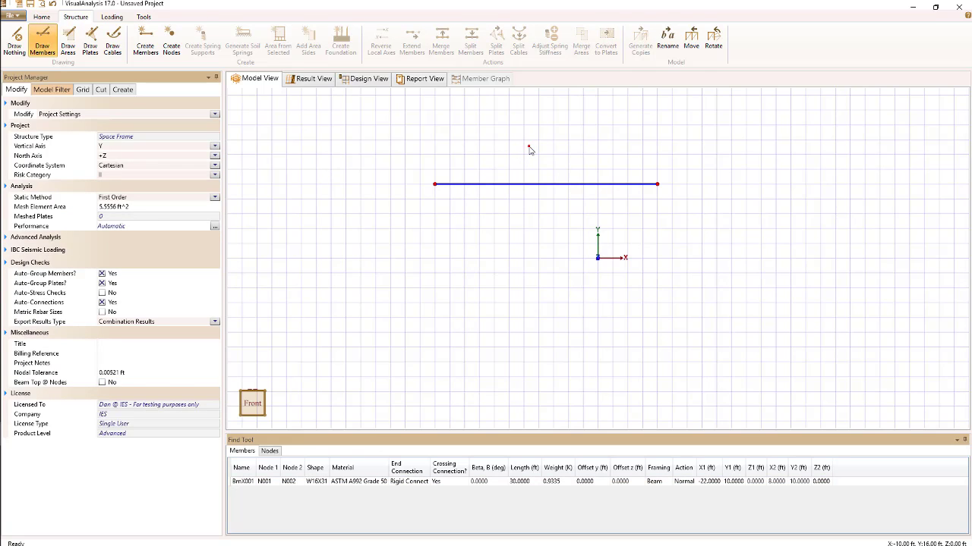
- Delete the horizontal beam and undo the deletion
click(529, 185)
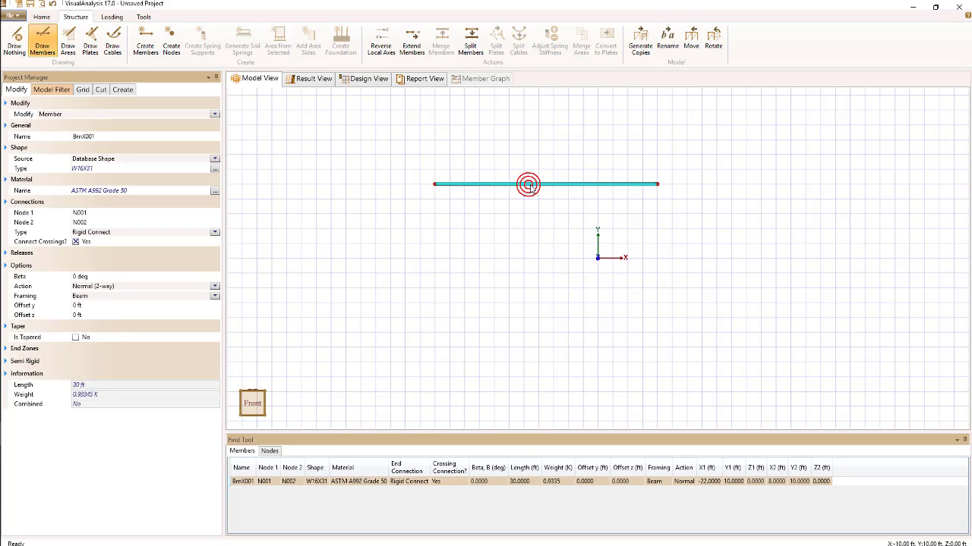
click(42, 17)
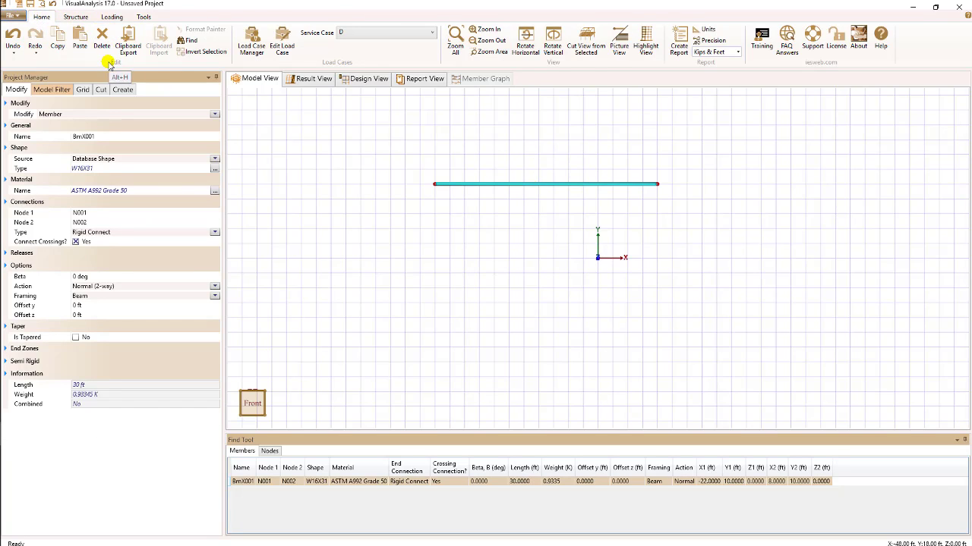
click(102, 38)
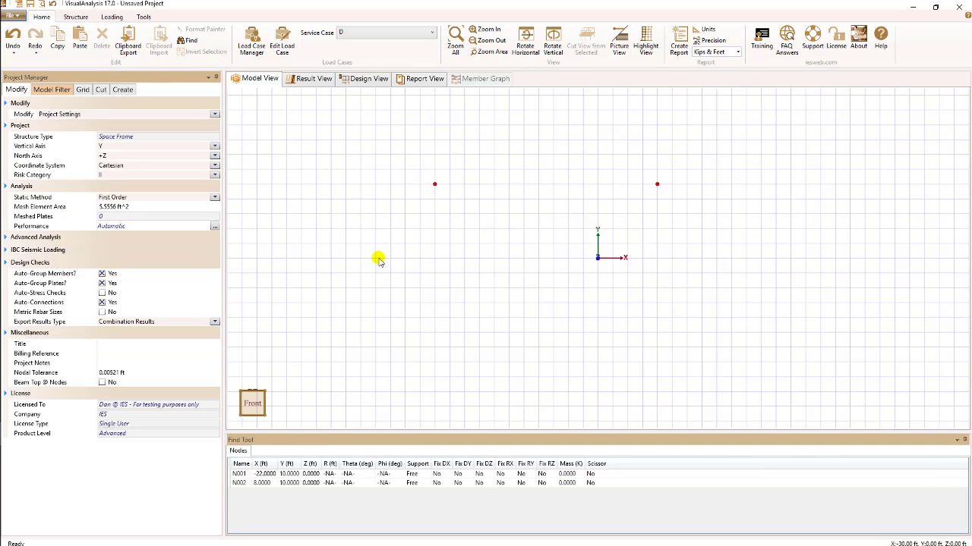
click(13, 39)
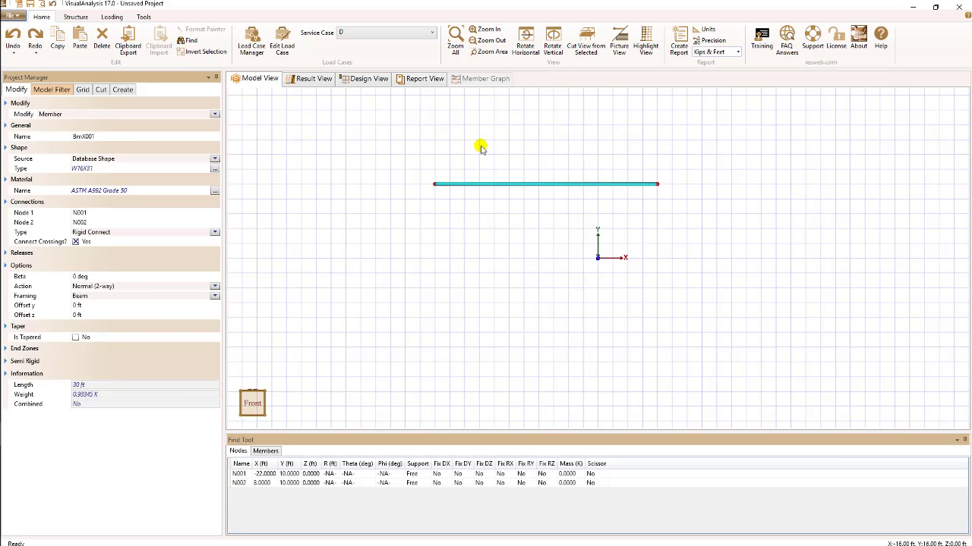
click(714, 155)
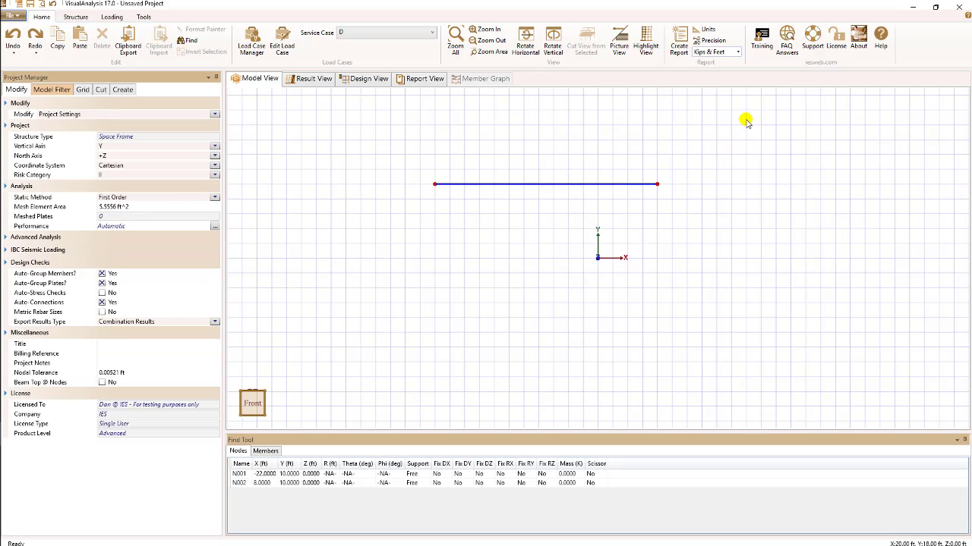
- Draw a column about 18 ft tall at X 20 ft and extend the beam forward to its first crossing
mouse_move(745, 112)
mouse_down()
mouse_move(752, 253)
mouse_move(746, 245)
mouse_up()
click(628, 185)
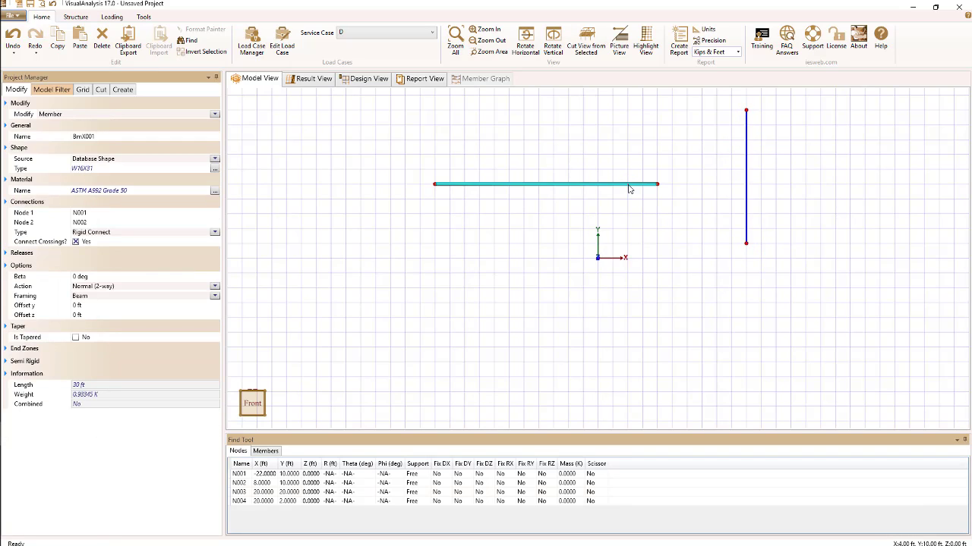
right_click(639, 186)
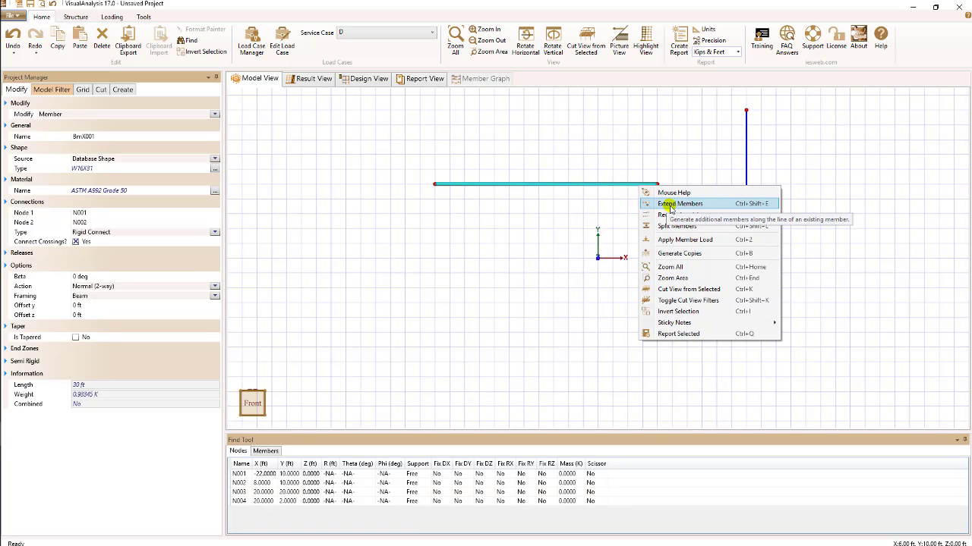
click(668, 205)
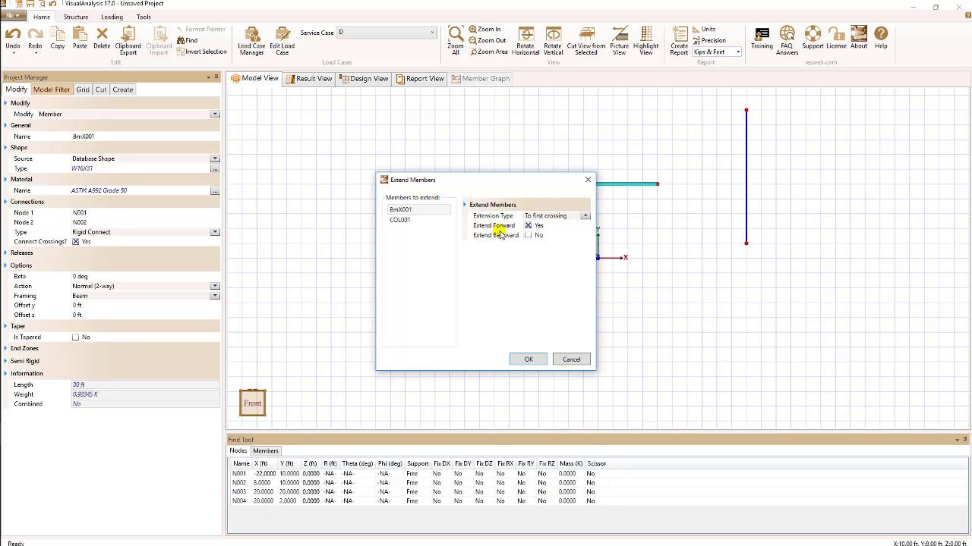
click(528, 359)
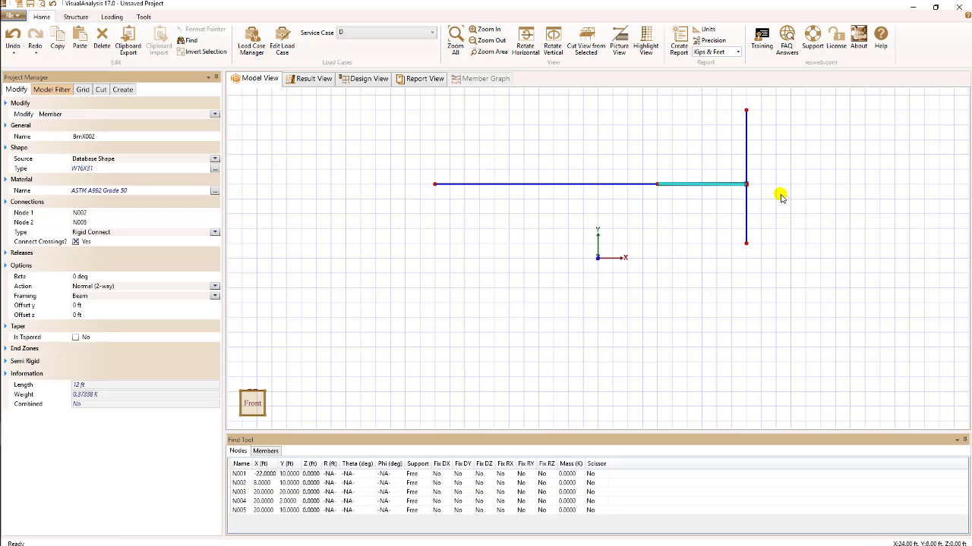
click(662, 222)
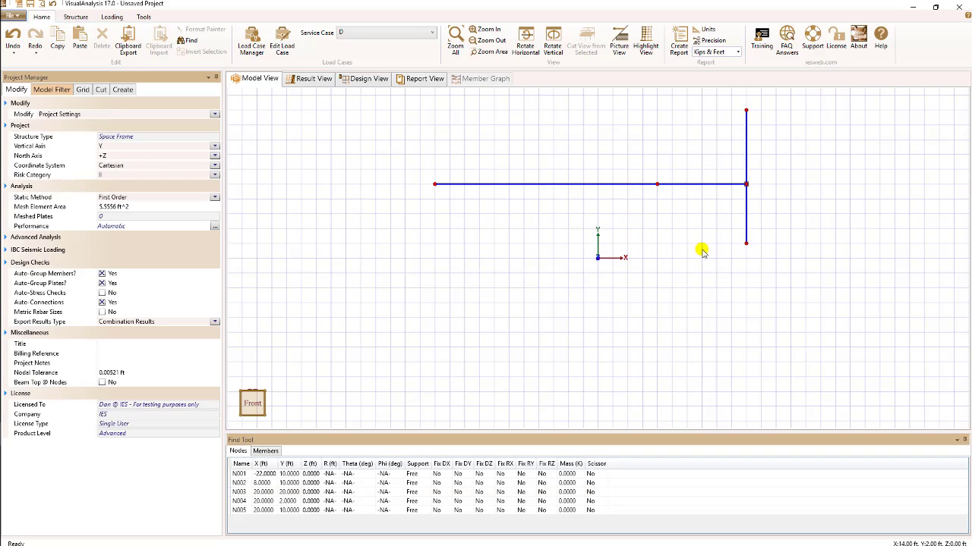
- Open Split Members for the original 30 ft beam and choose the Specified lengths method
click(502, 185)
right_click(500, 186)
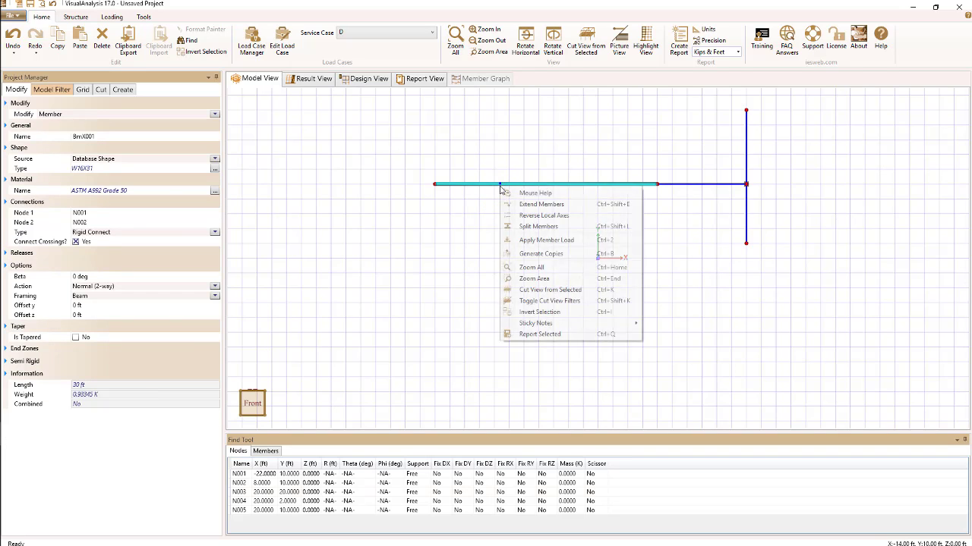
click(531, 226)
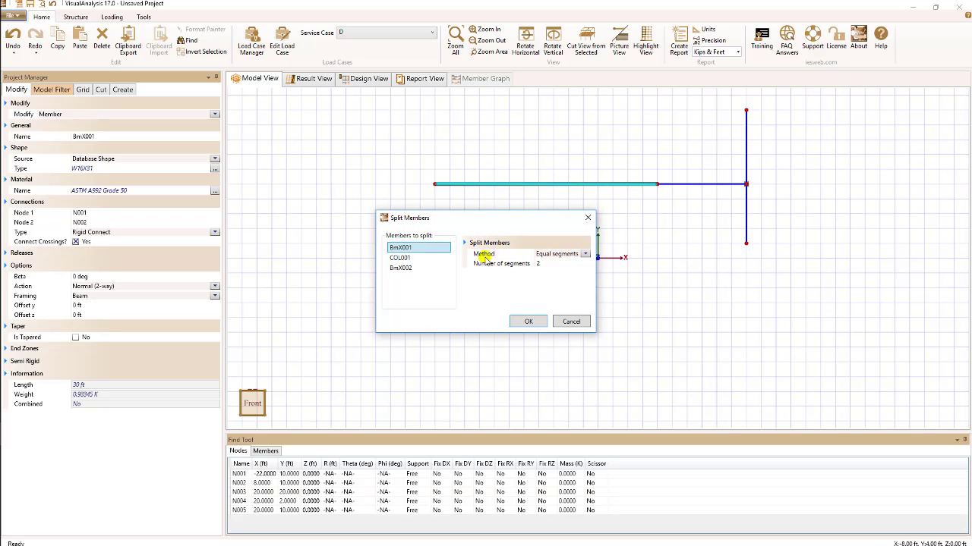
drag(493, 222, 469, 204)
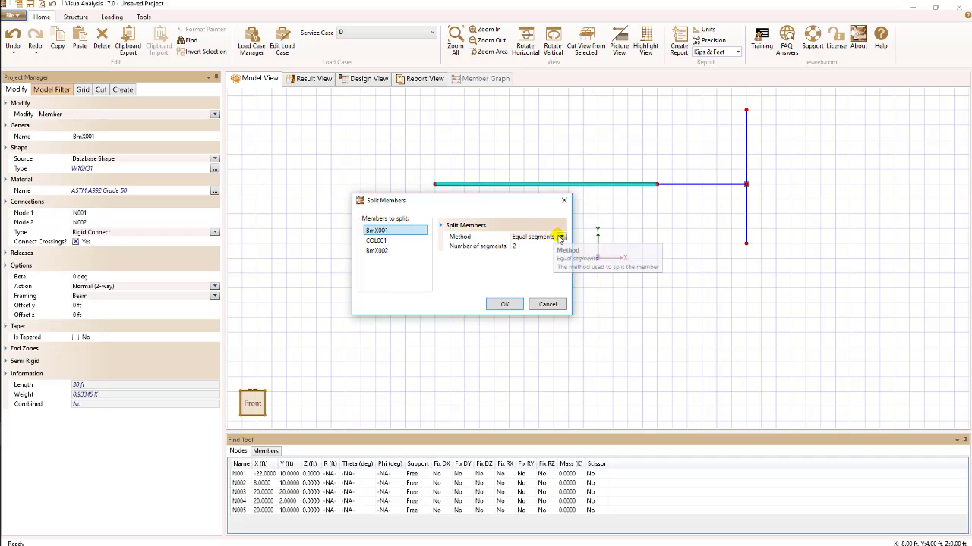
click(559, 237)
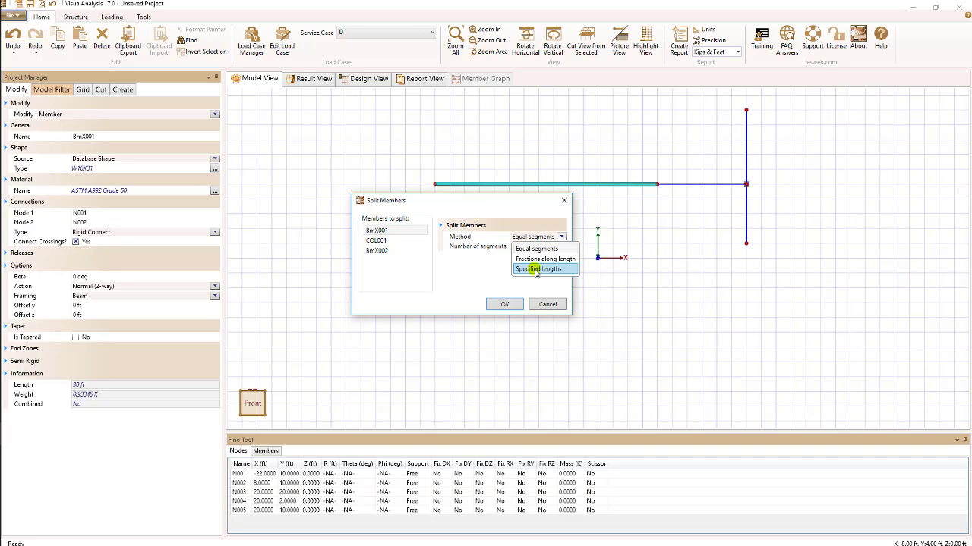
click(536, 270)
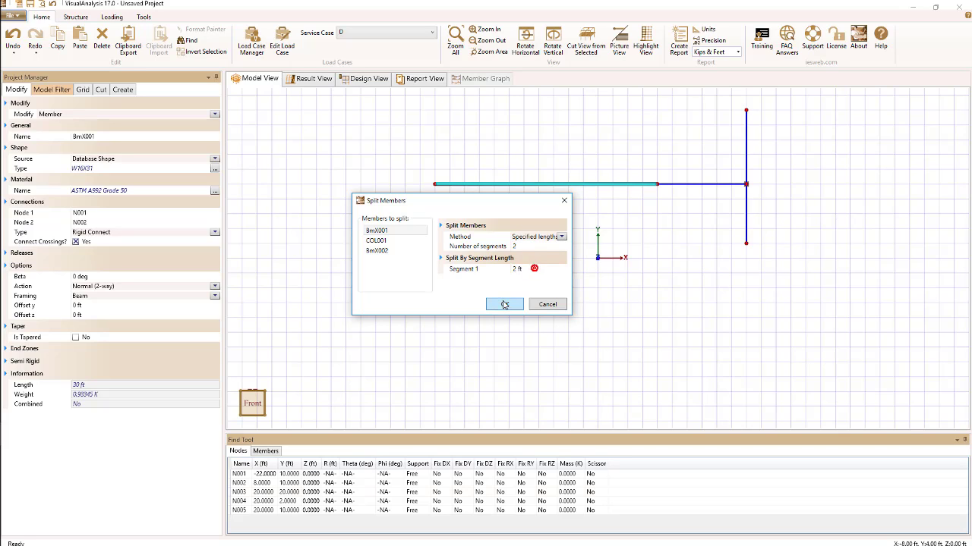
- Split the beam into 3 segments, with segment 1 at 2 ft and segment 2 at 5 ft
click(516, 247)
text(3)
click(516, 270)
click(514, 277)
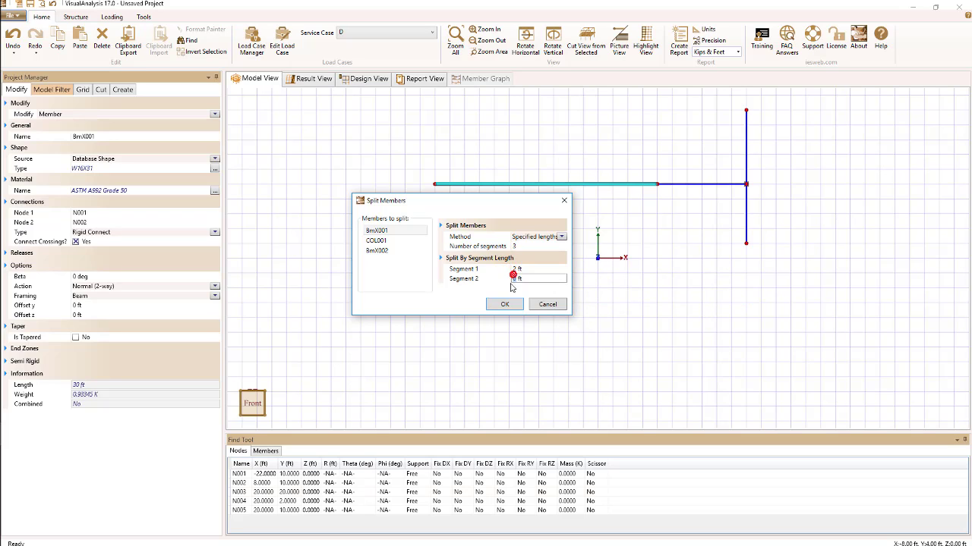
text(5)
click(498, 304)
click(441, 185)
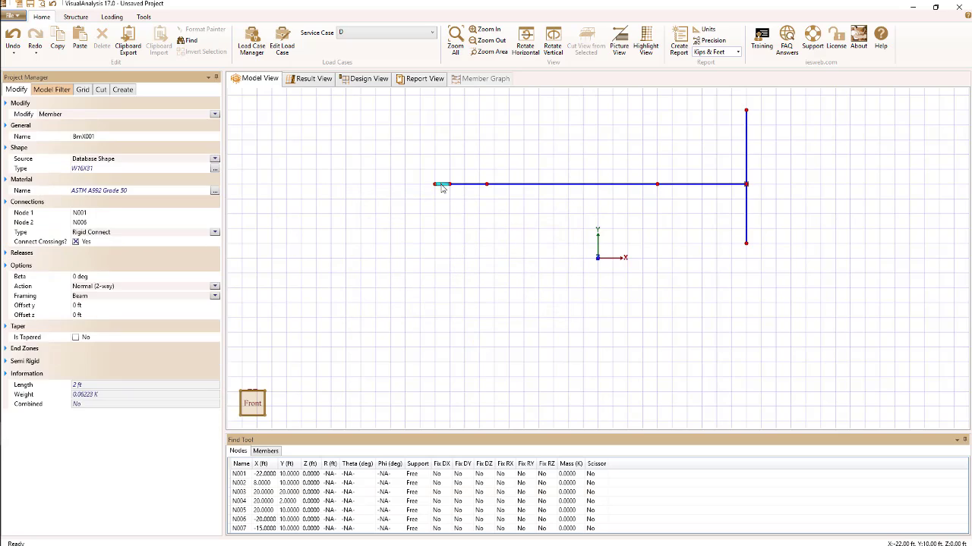
click(473, 190)
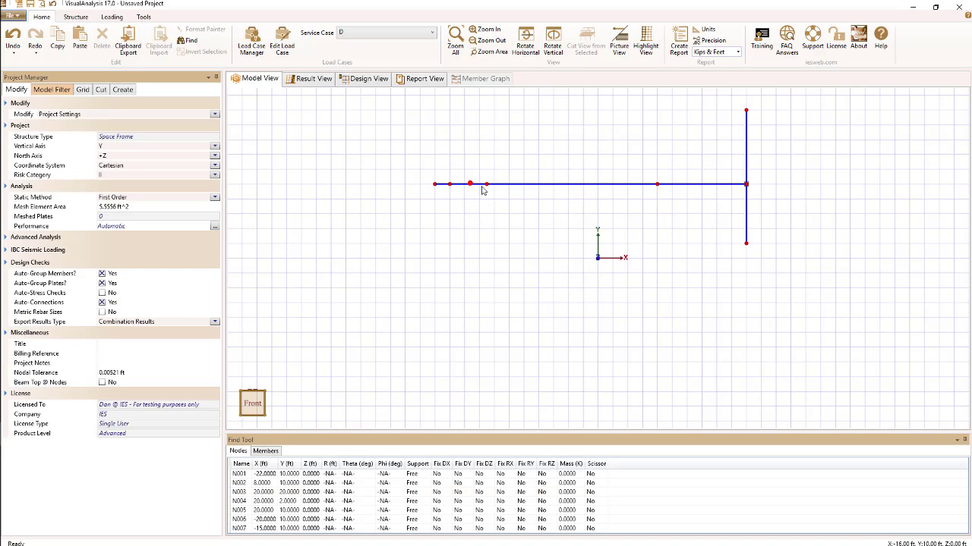
click(499, 224)
- Set up a rectangular pattern copy of the column with 2 copies in X and 0 copies in Y
click(746, 219)
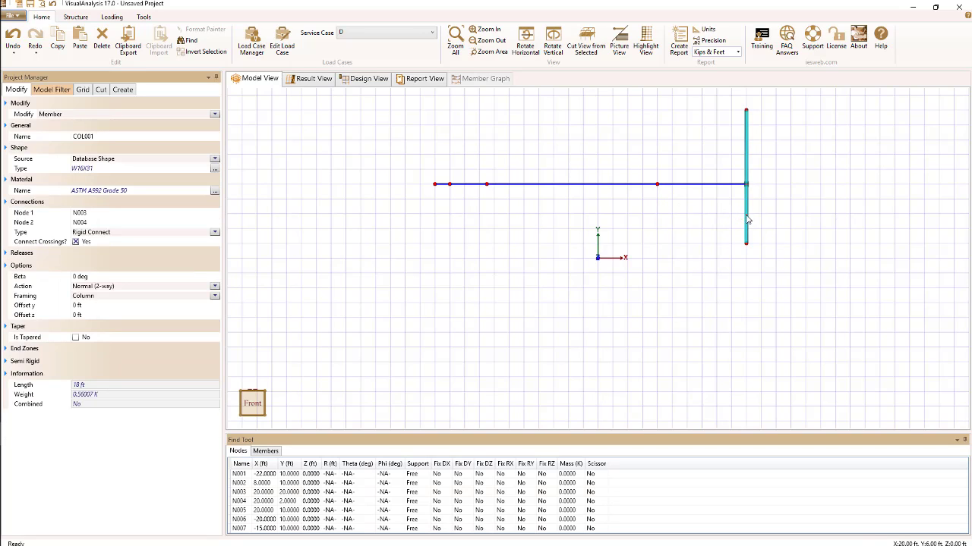
click(660, 220)
click(692, 160)
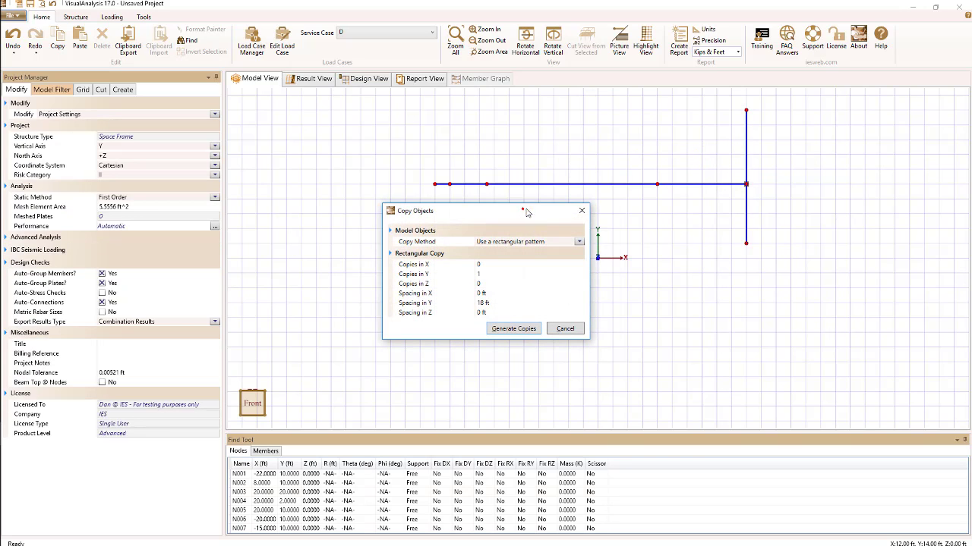
drag(524, 211, 563, 210)
click(521, 272)
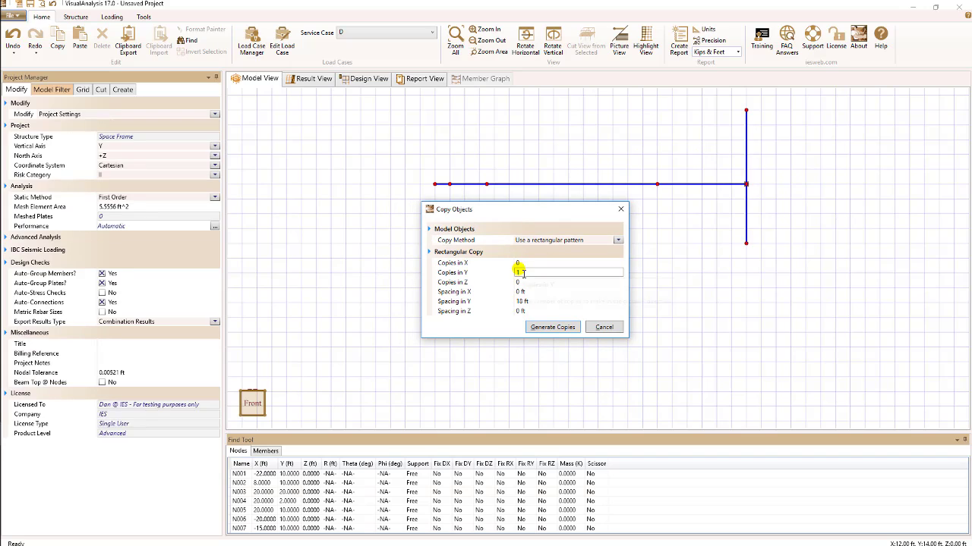
click(519, 271)
click(522, 264)
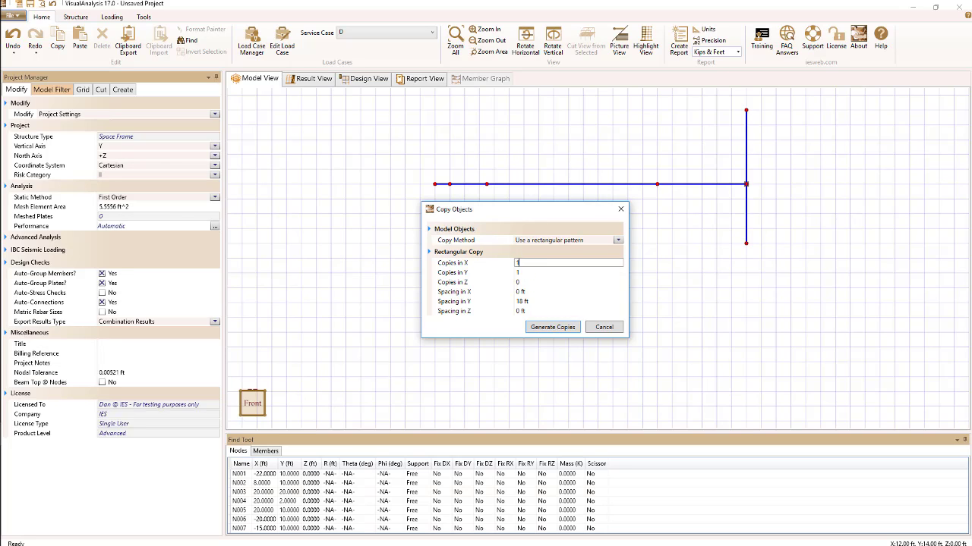
click(522, 275)
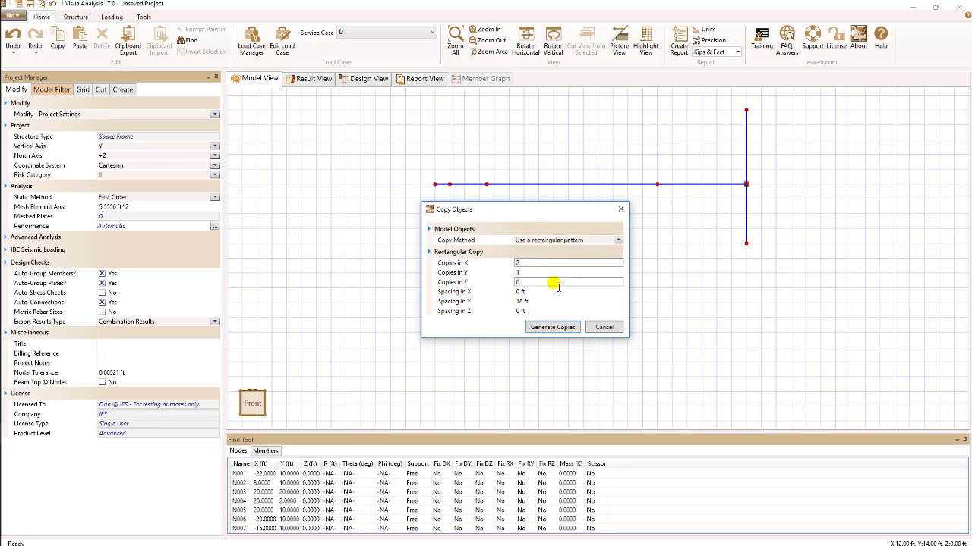
text(0)
- Set the X spacing to 10 ft and generate the column copies
click(523, 302)
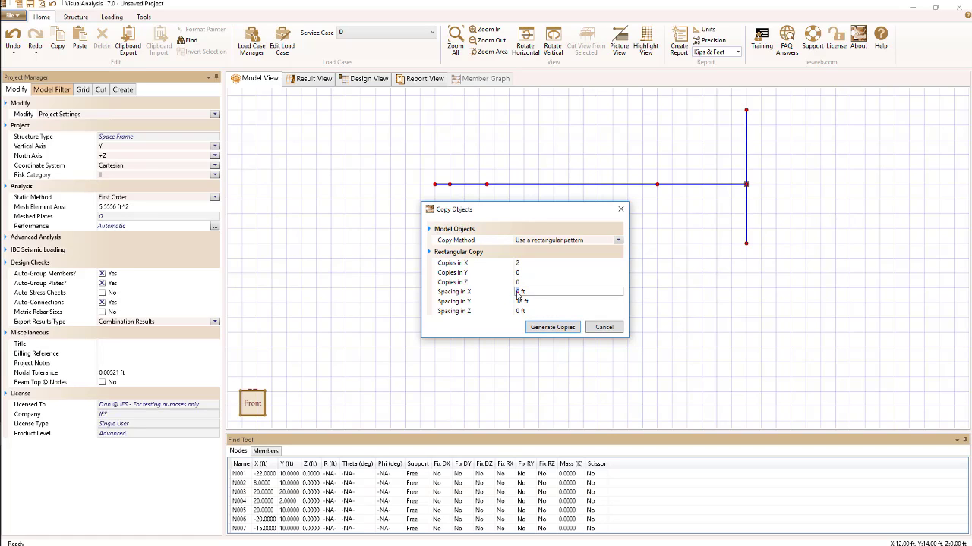
click(520, 292)
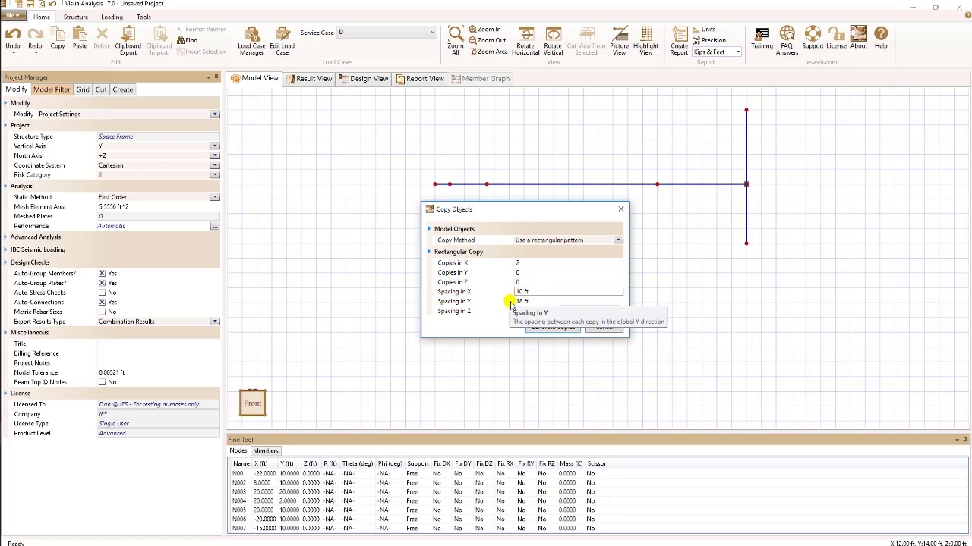
click(547, 327)
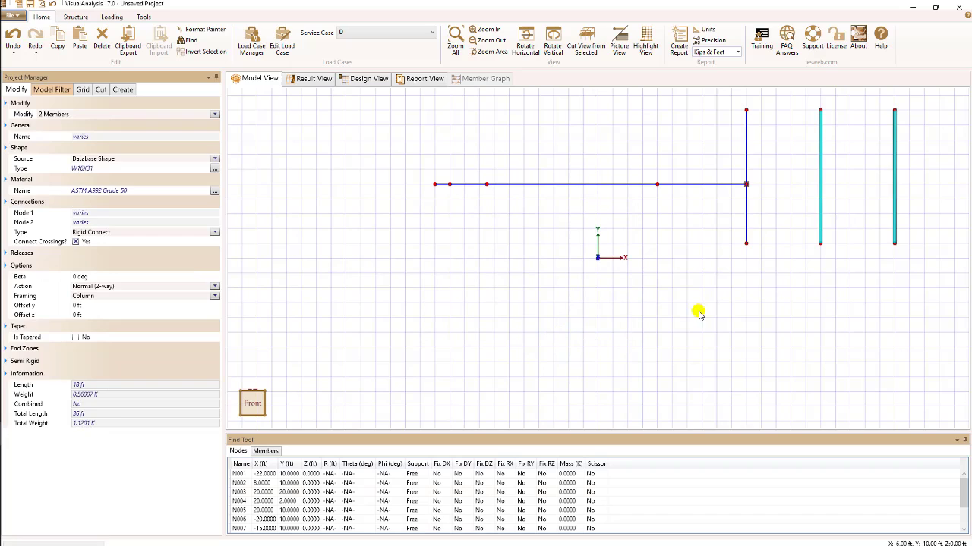
click(805, 183)
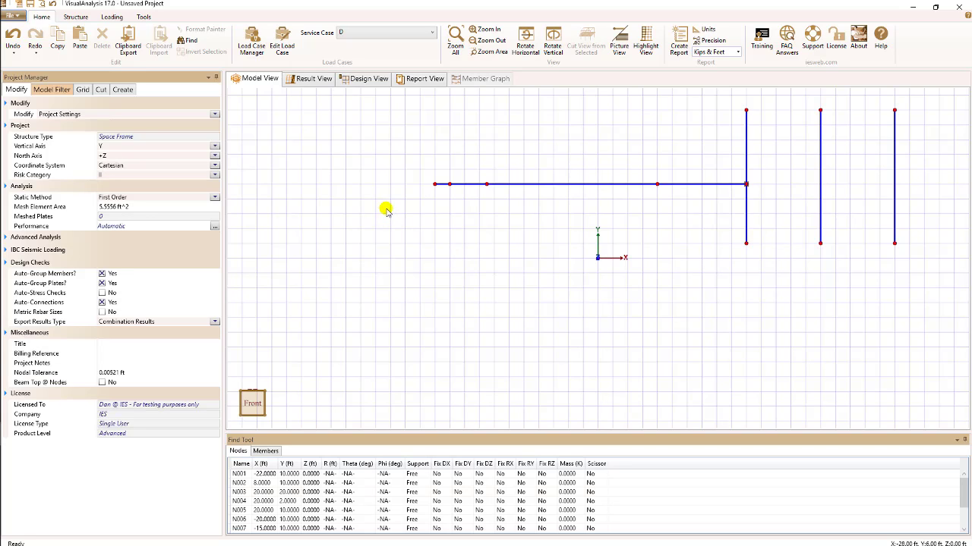
- Start a new, empty project
click(13, 16)
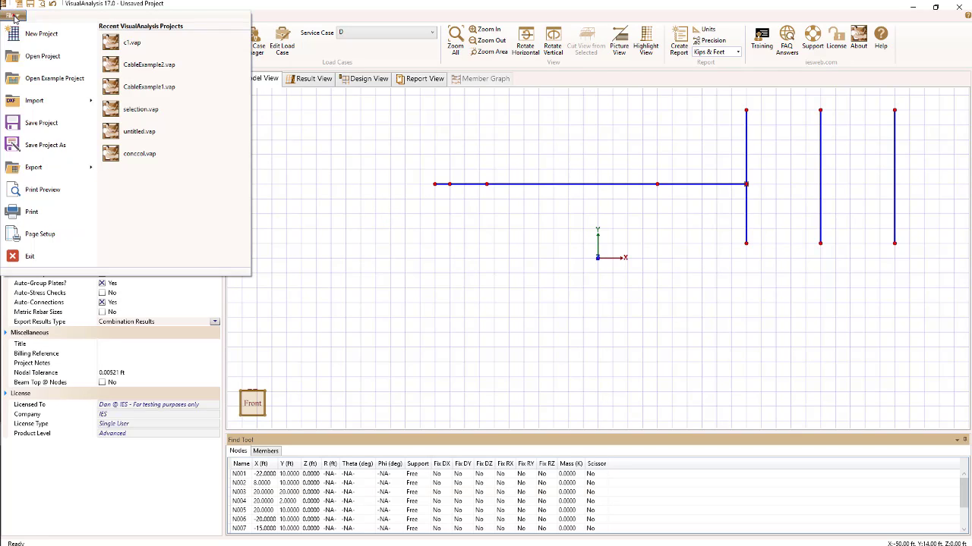
click(32, 33)
click(498, 318)
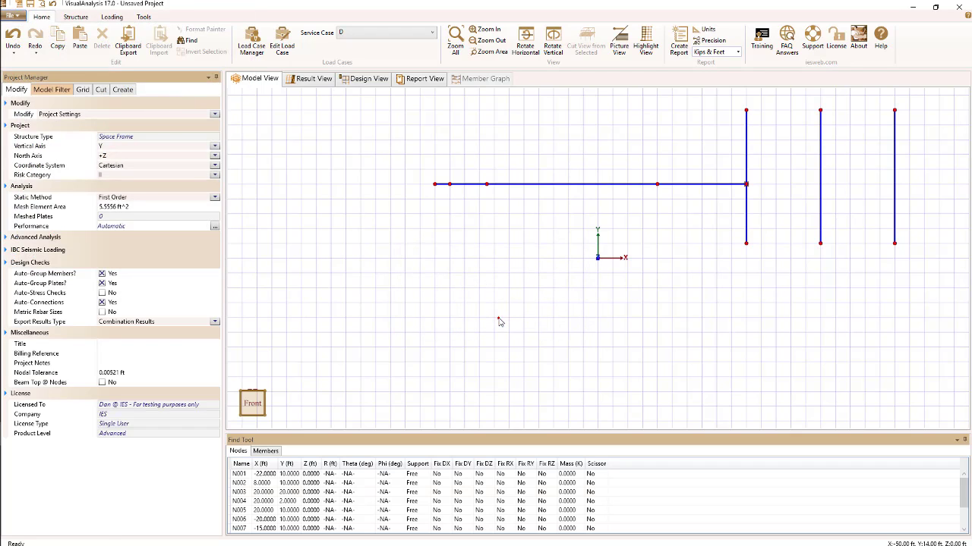
- Generate a Roof Truss with length 20 ft, height 5 ft, eave overhang 0 ft and 4 panels
click(121, 89)
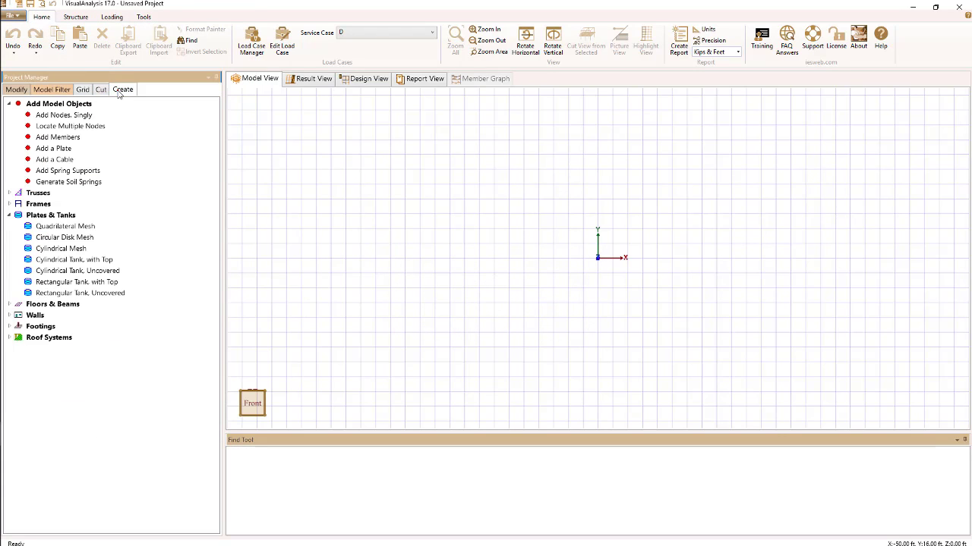
click(9, 193)
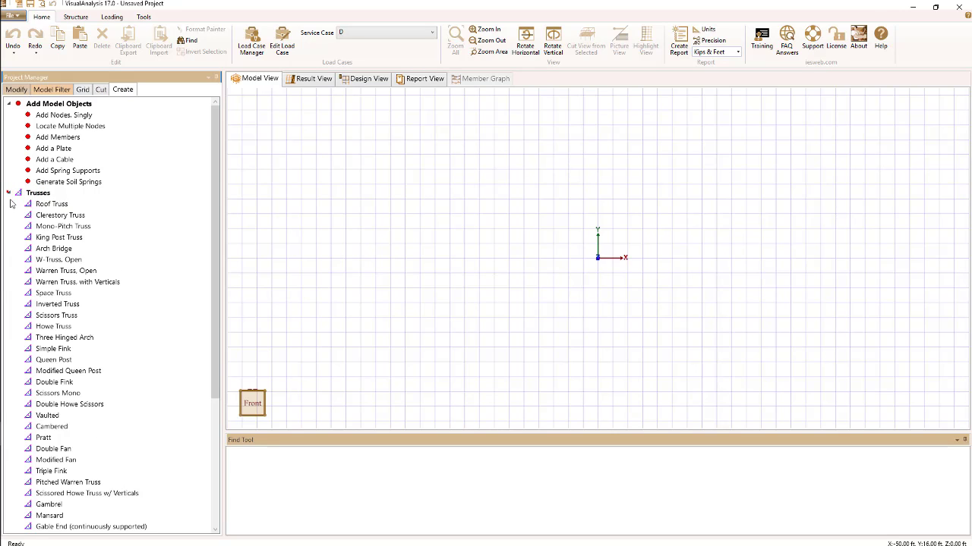
drag(39, 203, 454, 201)
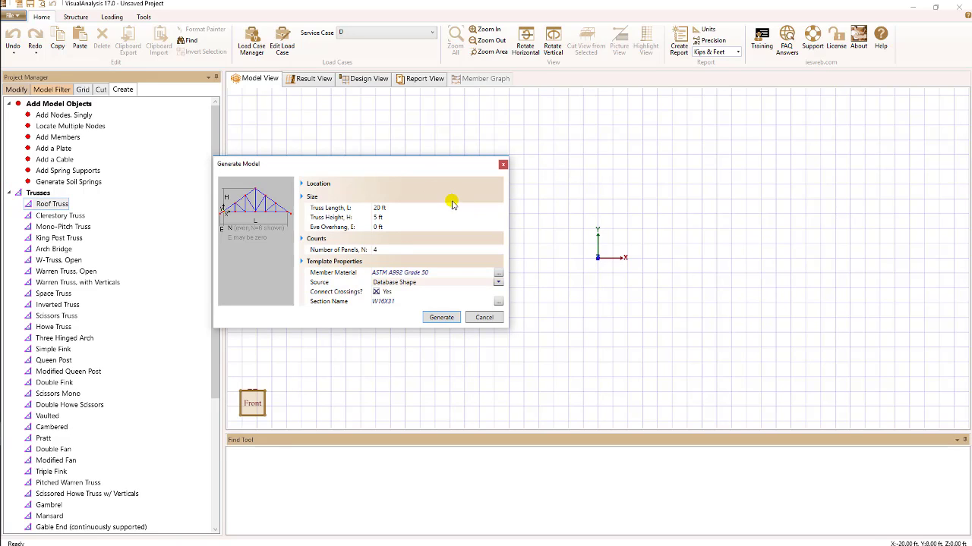
drag(328, 163, 387, 159)
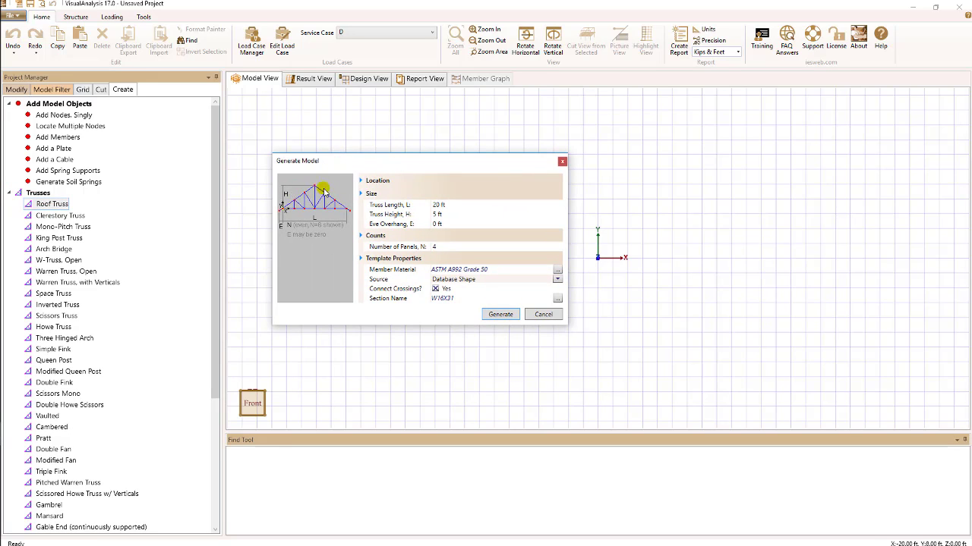
click(437, 205)
click(434, 223)
click(435, 247)
click(500, 314)
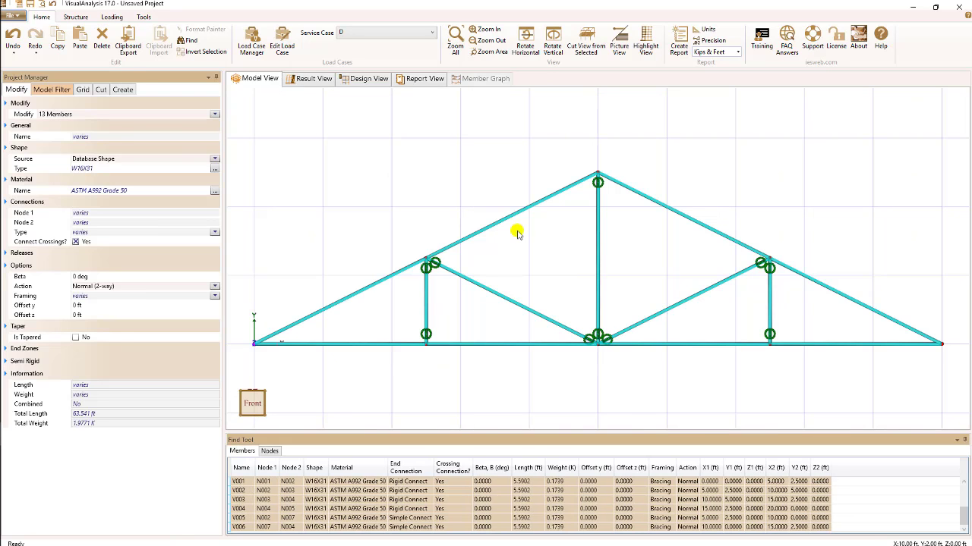
click(429, 164)
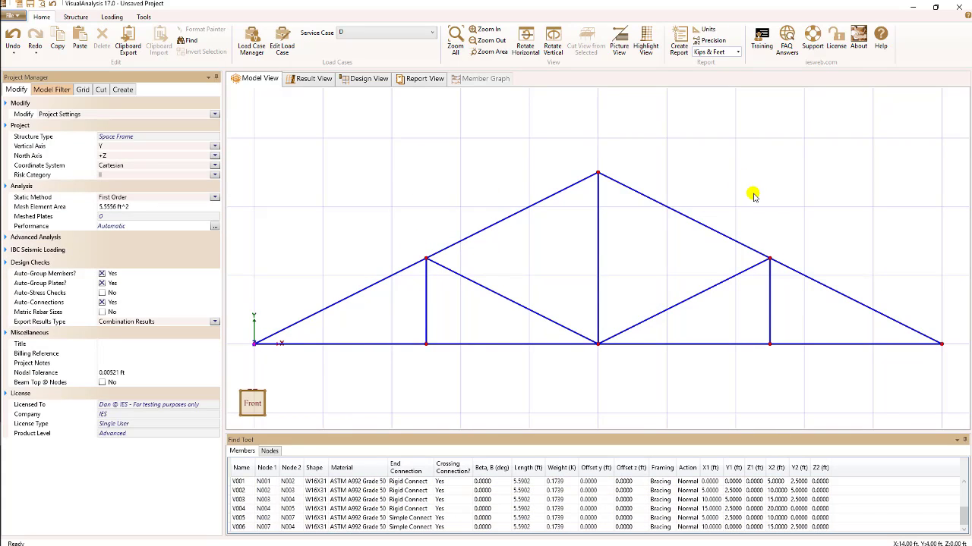